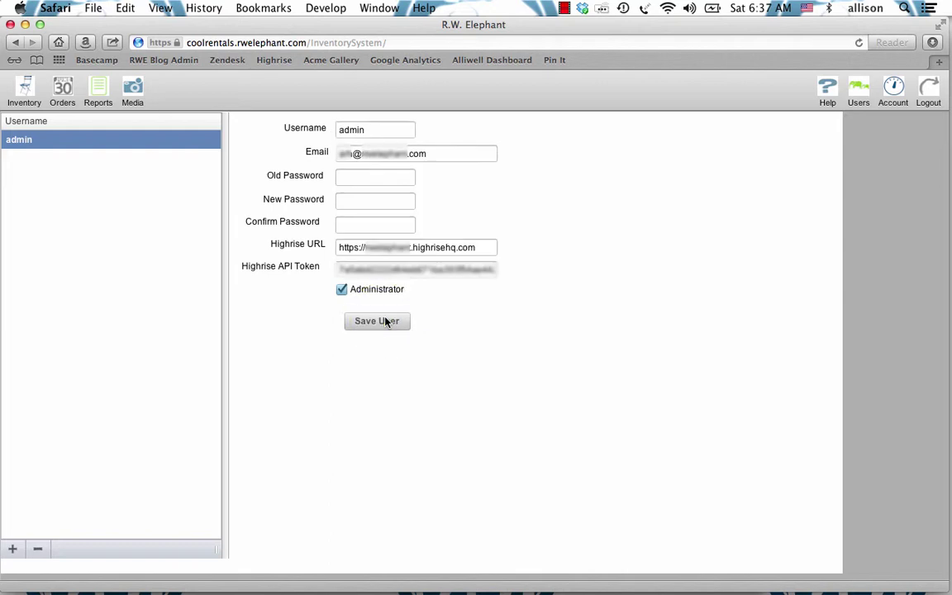
Step: Rename the admin user and save, then dismiss the one-user plan-limit error when adding another user
double_click(359, 132)
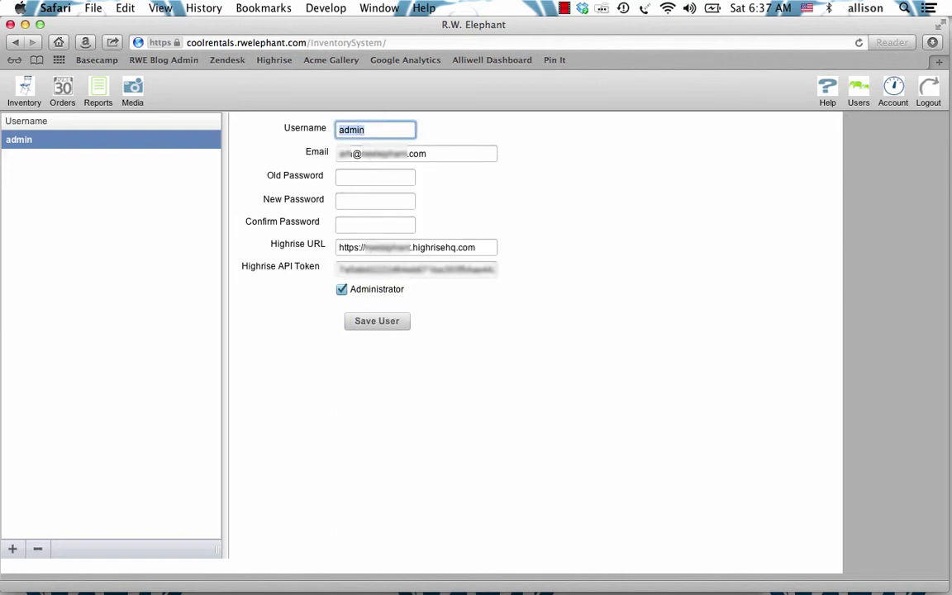
text(Allison)
click(384, 320)
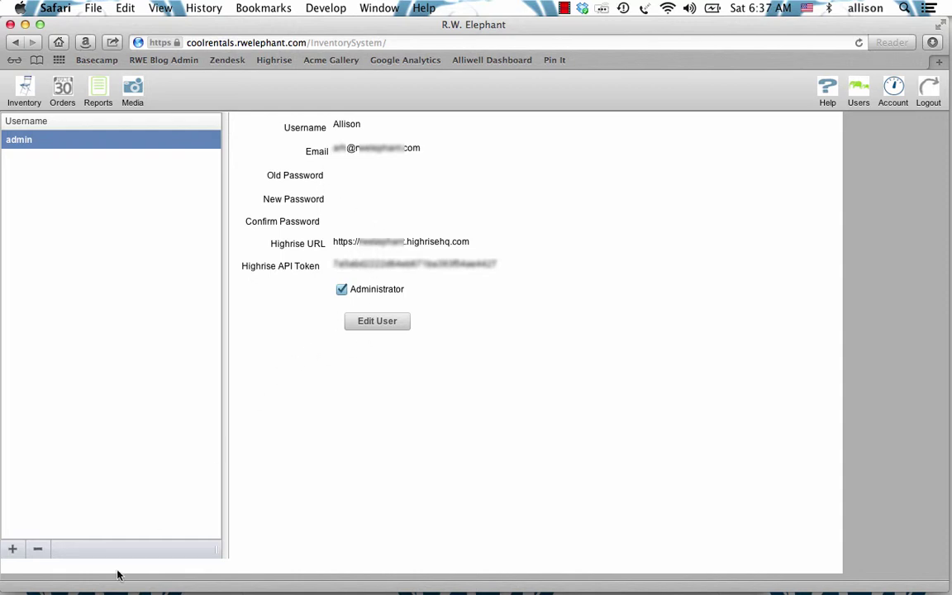
click(13, 548)
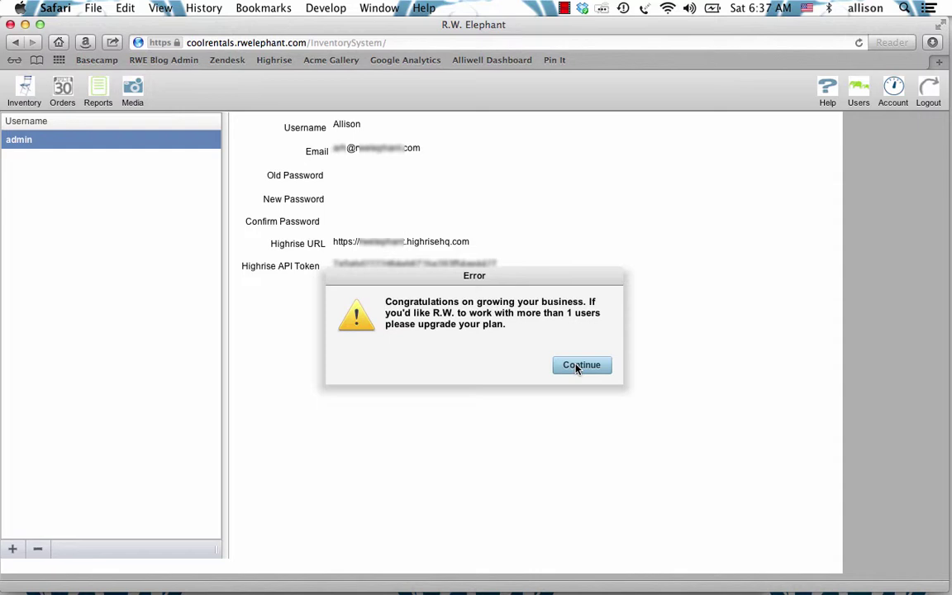
click(577, 369)
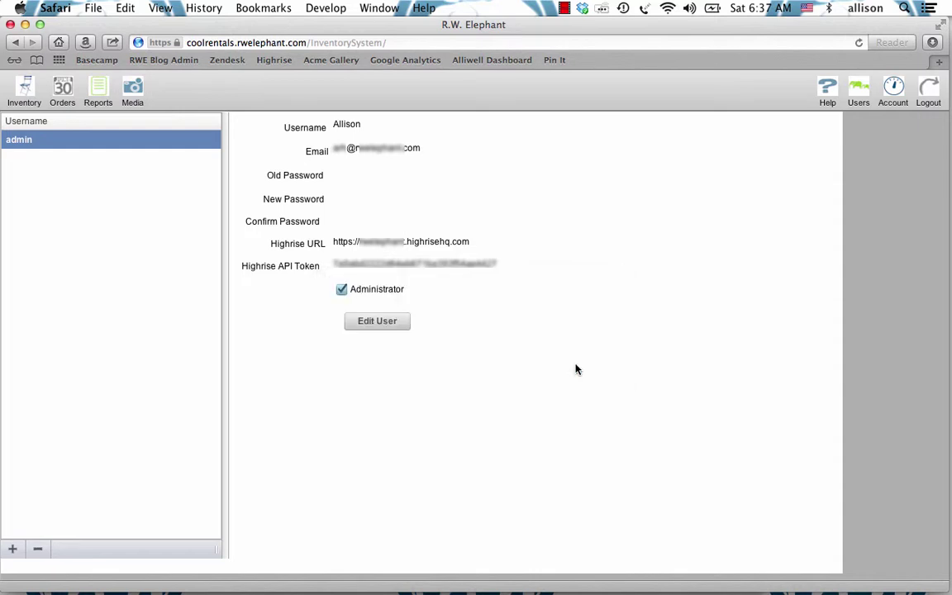
Step: Change the Current R.W. Plan on the Account page to Pachyderm – $99 (USD) per month
click(895, 86)
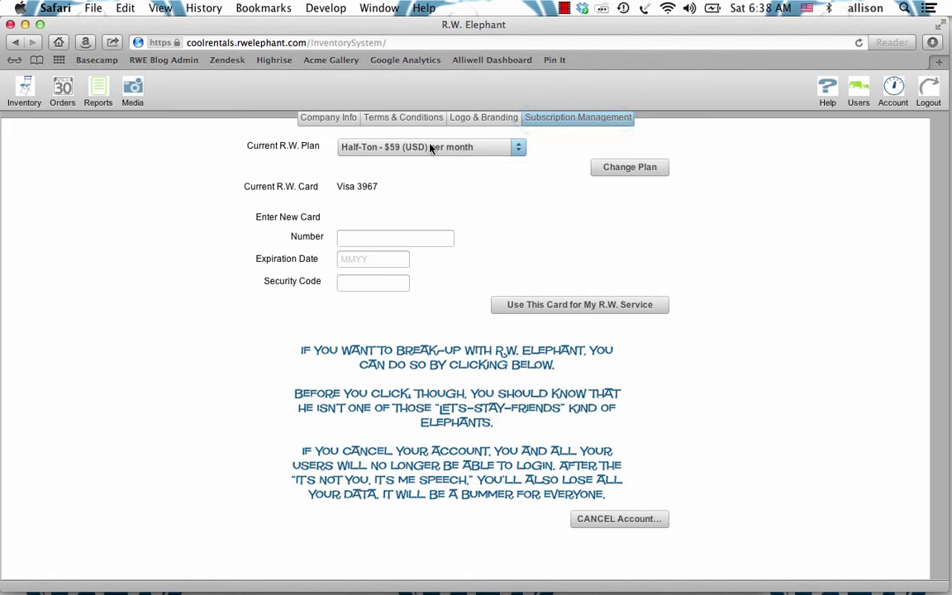
click(457, 147)
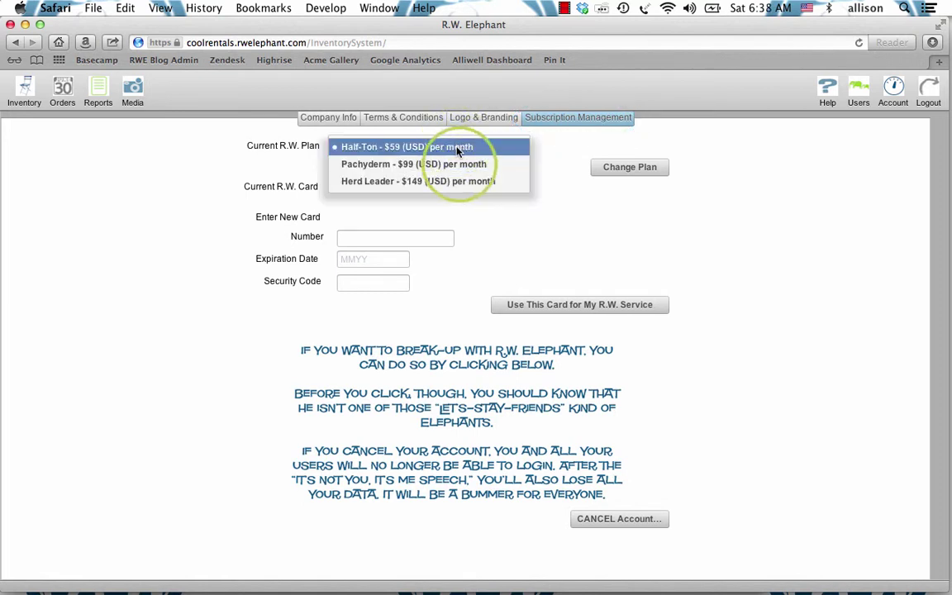
click(460, 165)
click(630, 167)
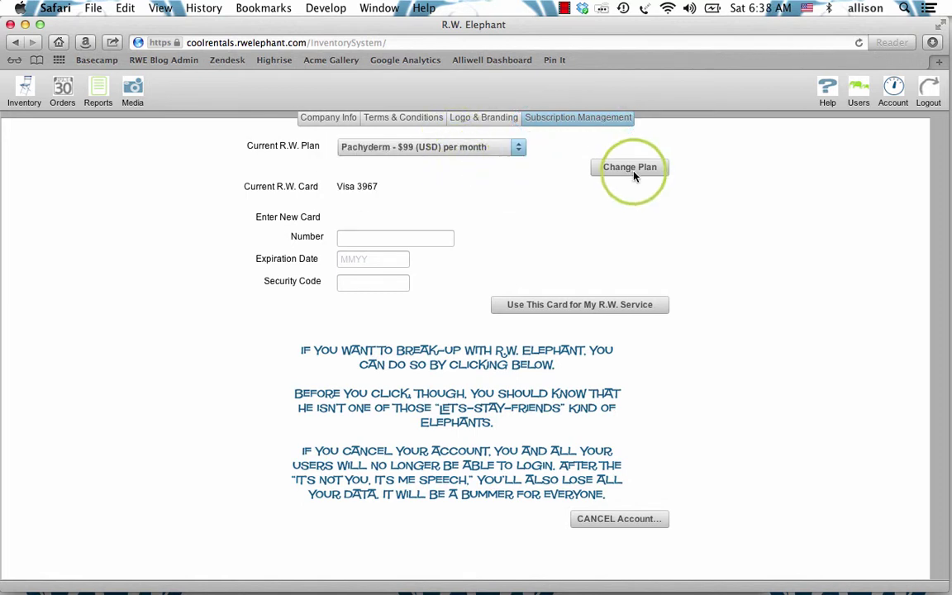
click(632, 170)
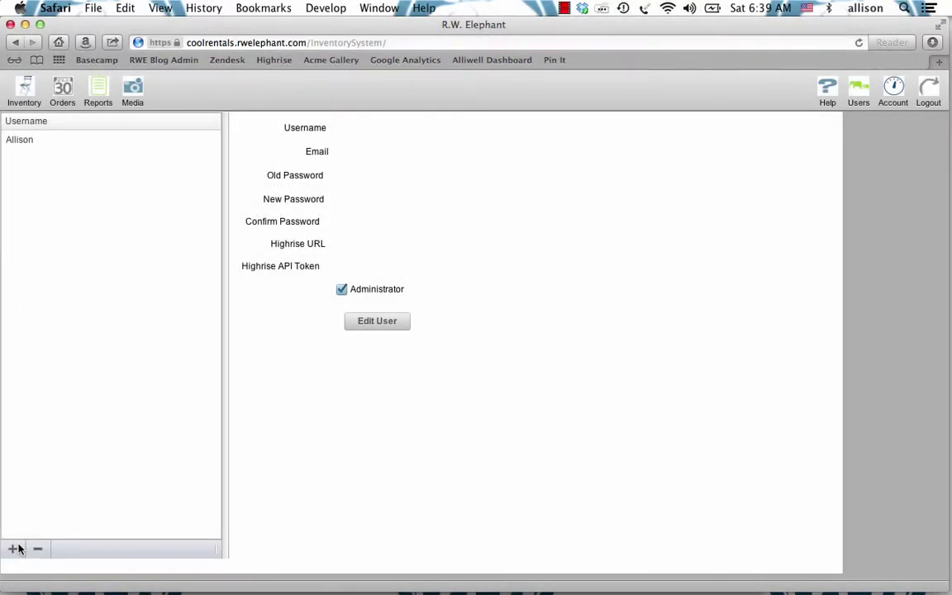
Step: Select the newly added user entry, make it editable and enter the new user's name
click(51, 142)
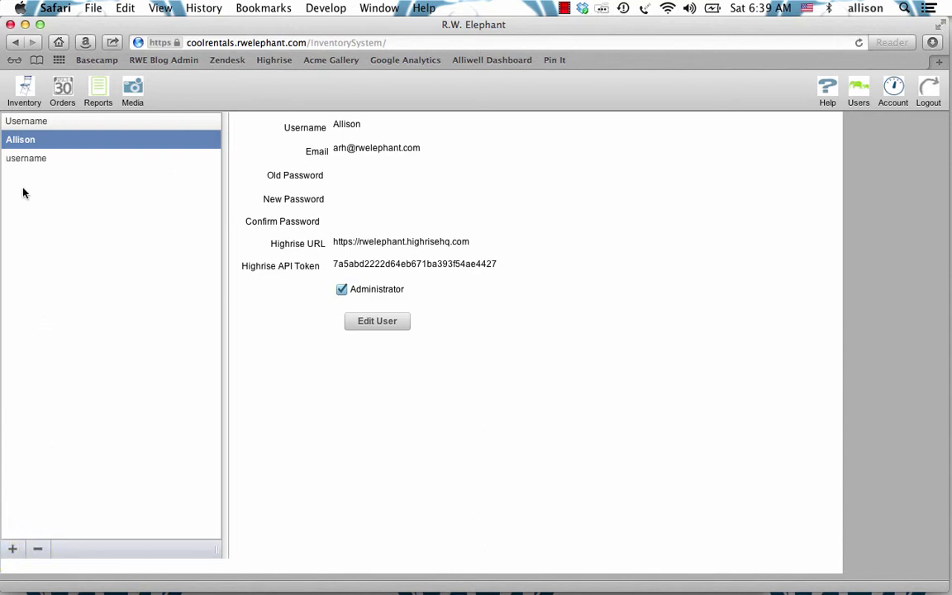
click(47, 158)
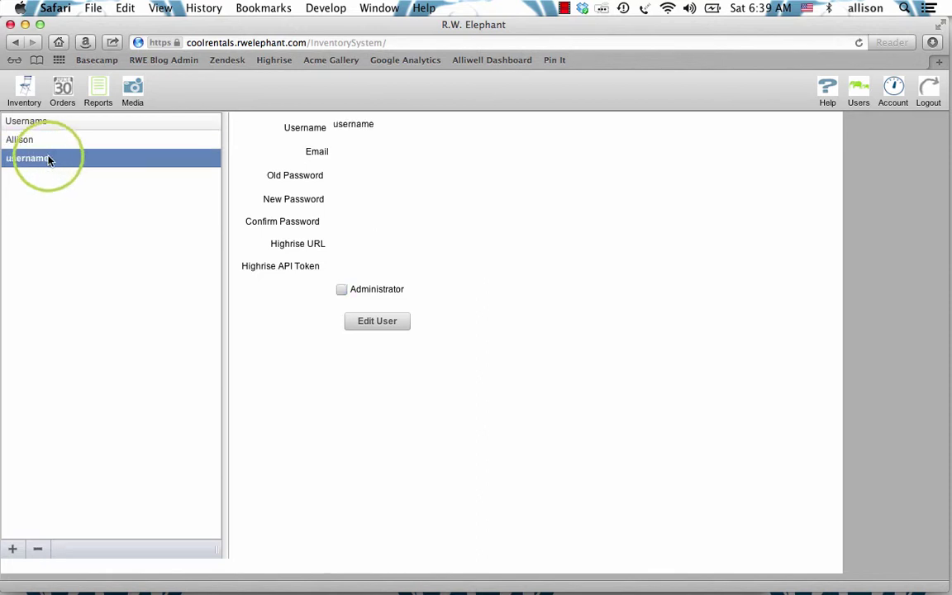
click(371, 325)
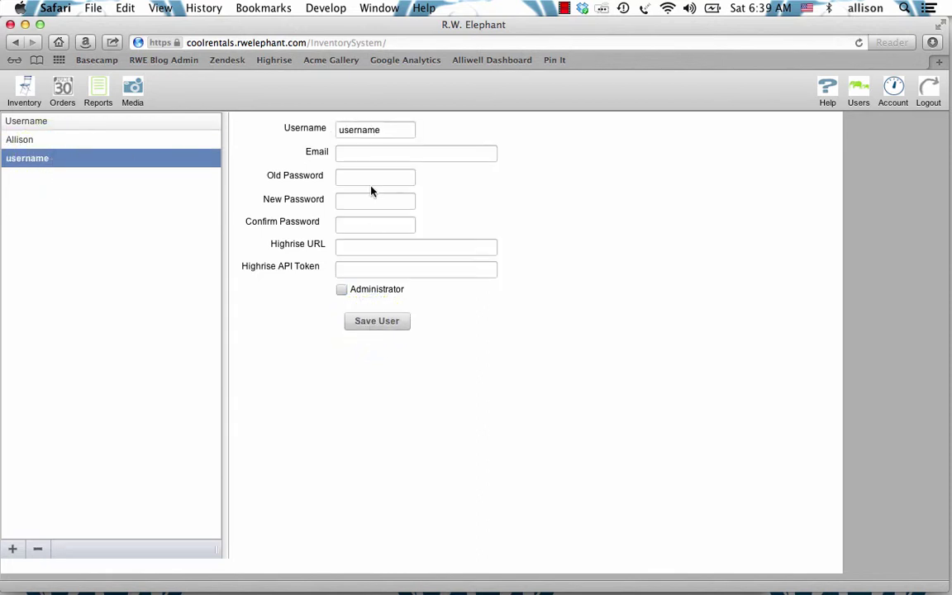
click(374, 132)
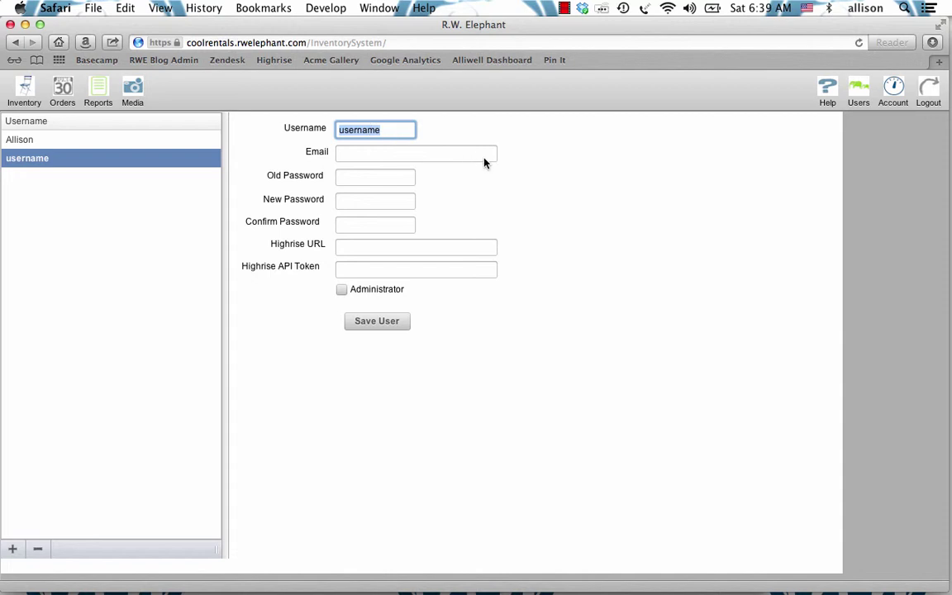
text(John)
key(Tab)
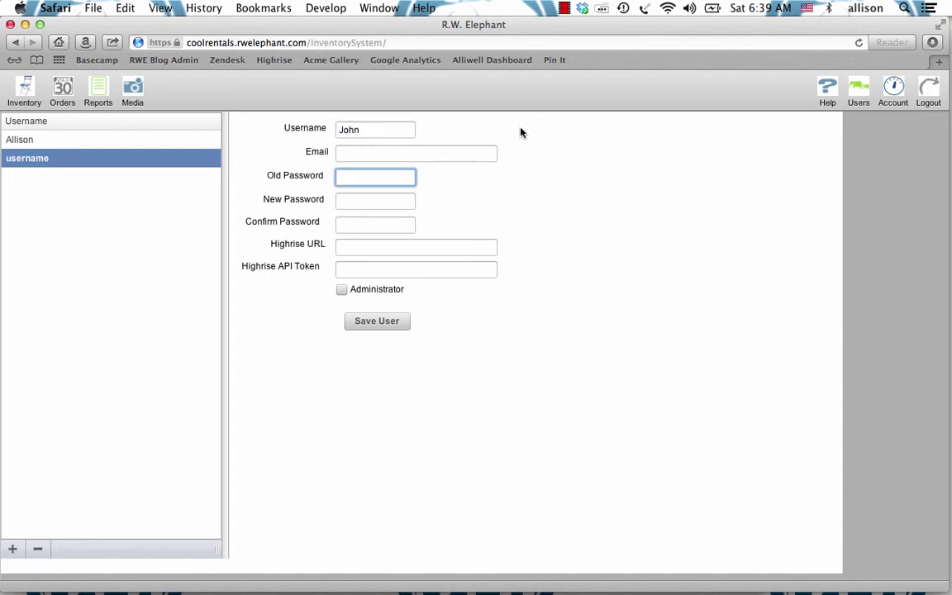
Step: Enter the user's e-mail address and set a new password with matching confirmation
click(474, 151)
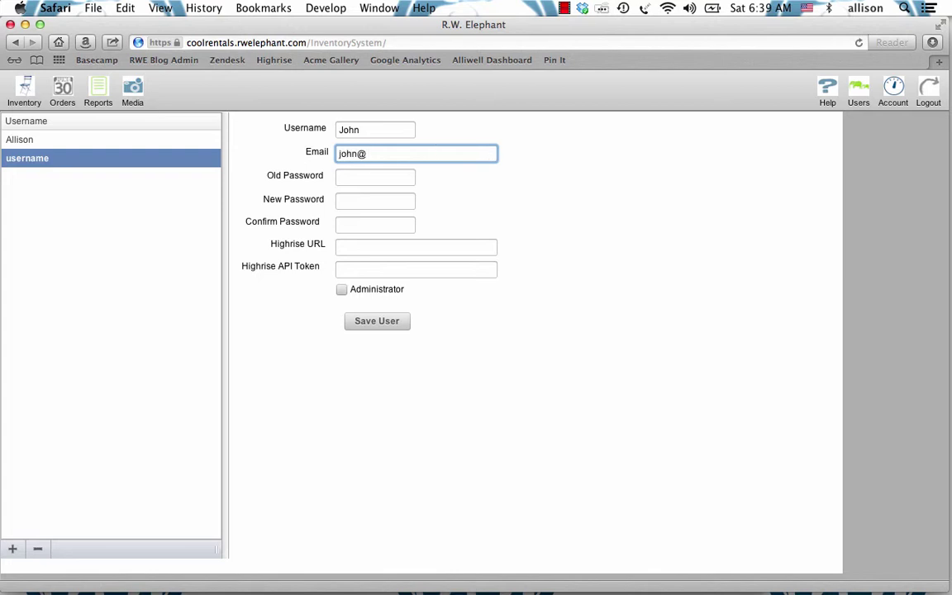
key(Tab)
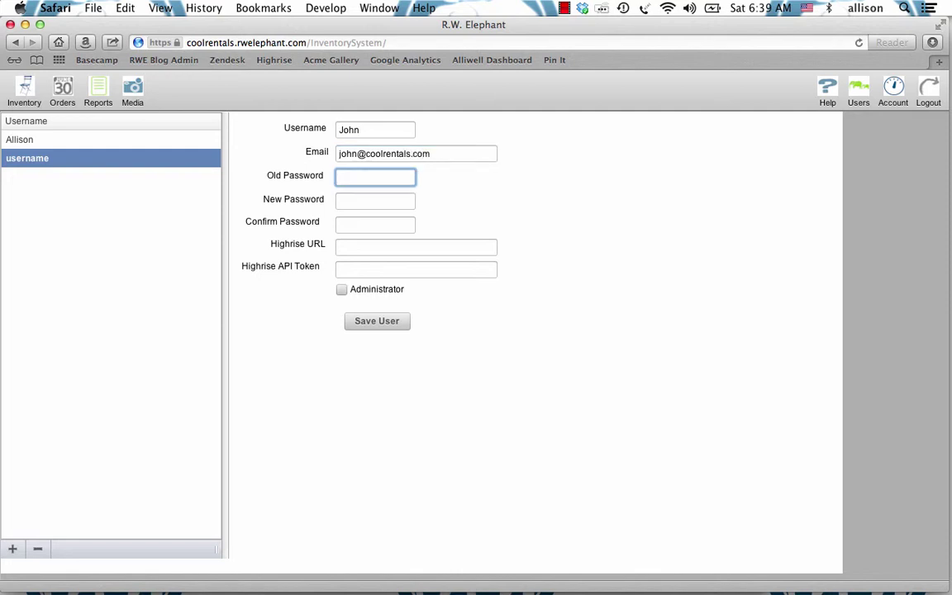
key(Tab)
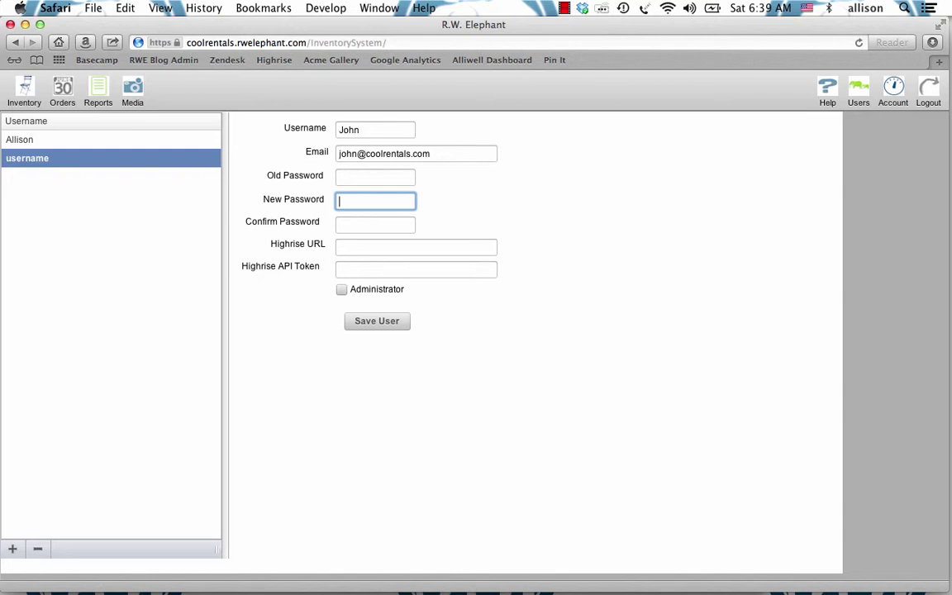
text(x)
key(Tab)
text(xxx)
key(Tab)
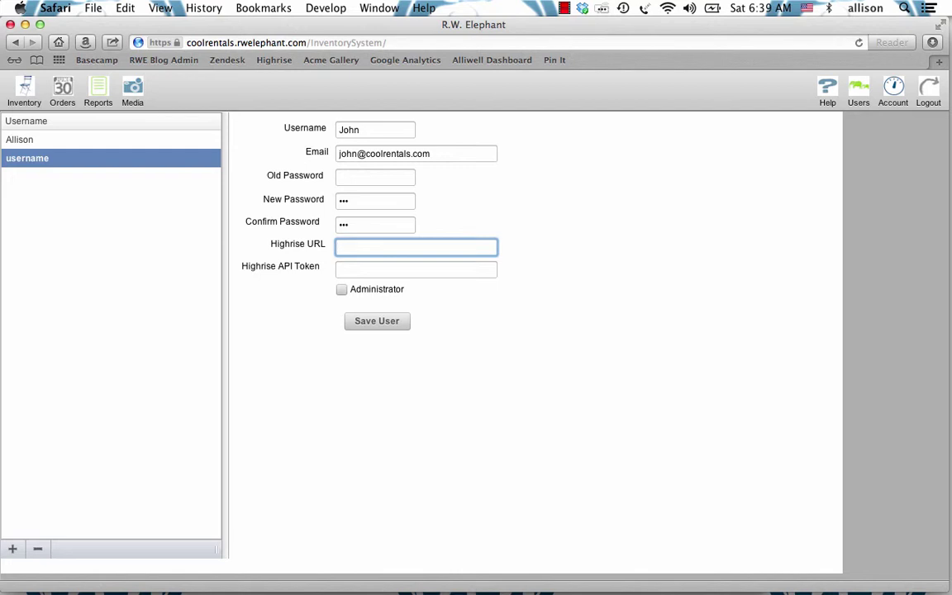
key(super+n)
Step: Go to the Highrise website, view plans and pricing, and look through the free-plan signup form
click(308, 42)
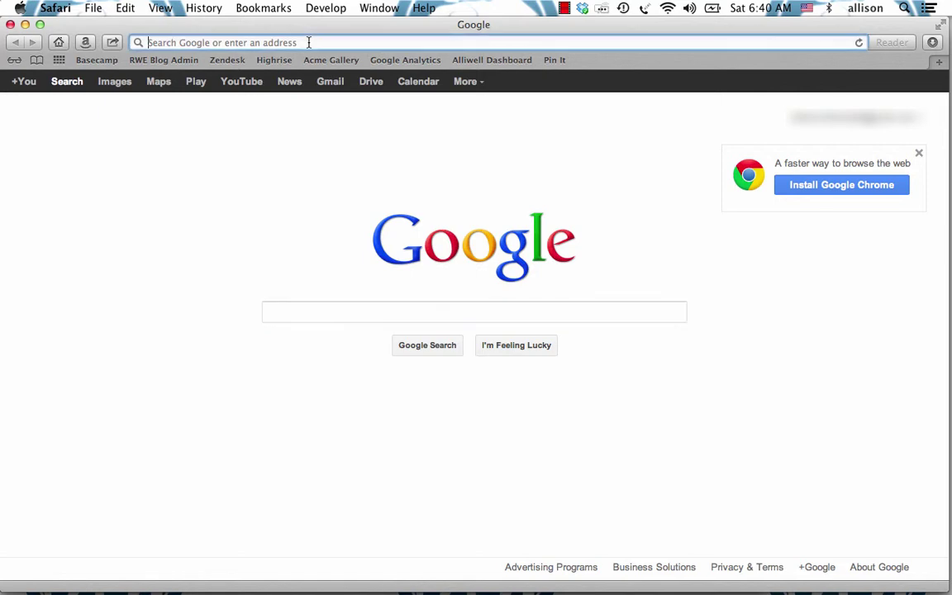
text(highrisehq.com)
key(Return)
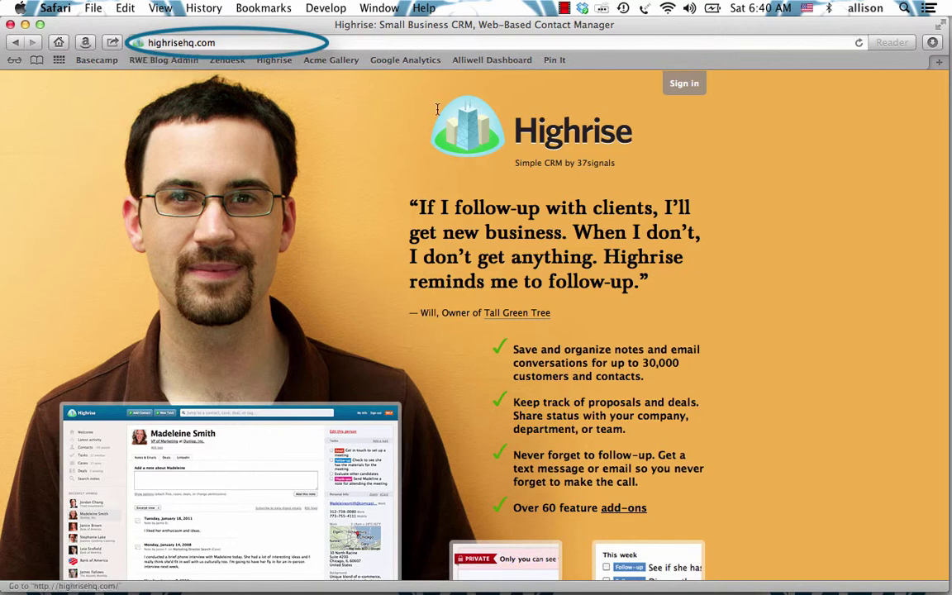
scroll(615, 259, down, 6)
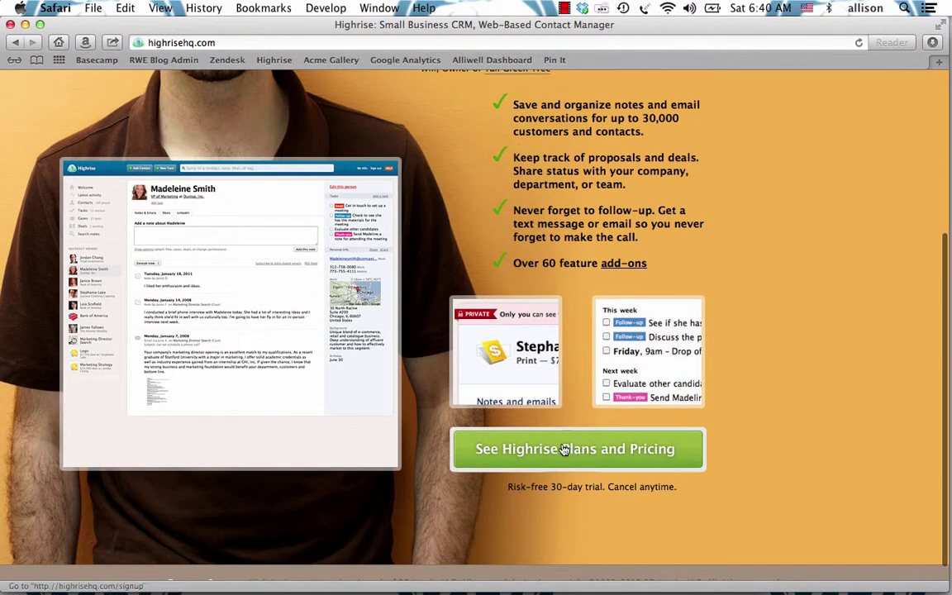
click(618, 449)
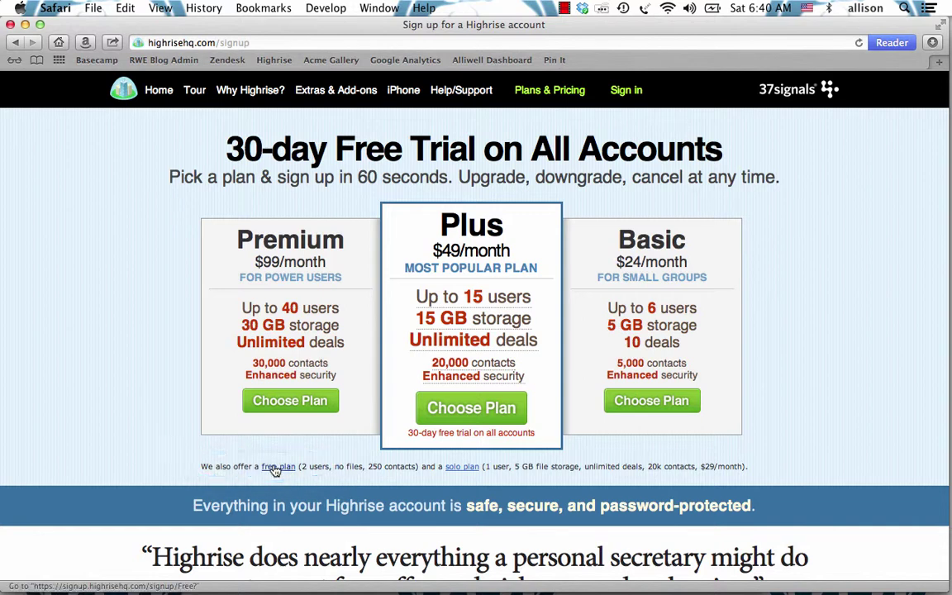
click(276, 468)
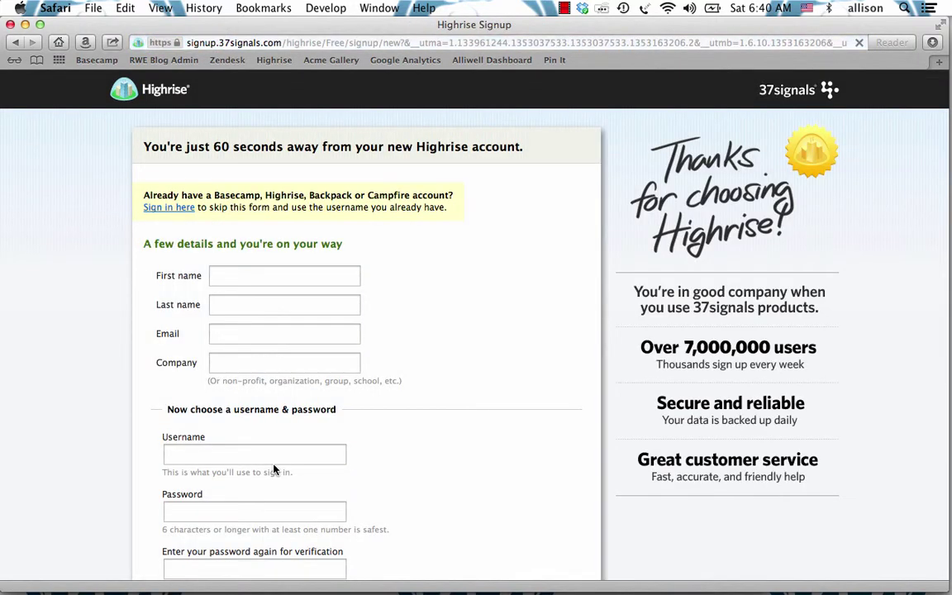
scroll(432, 423, down, 5)
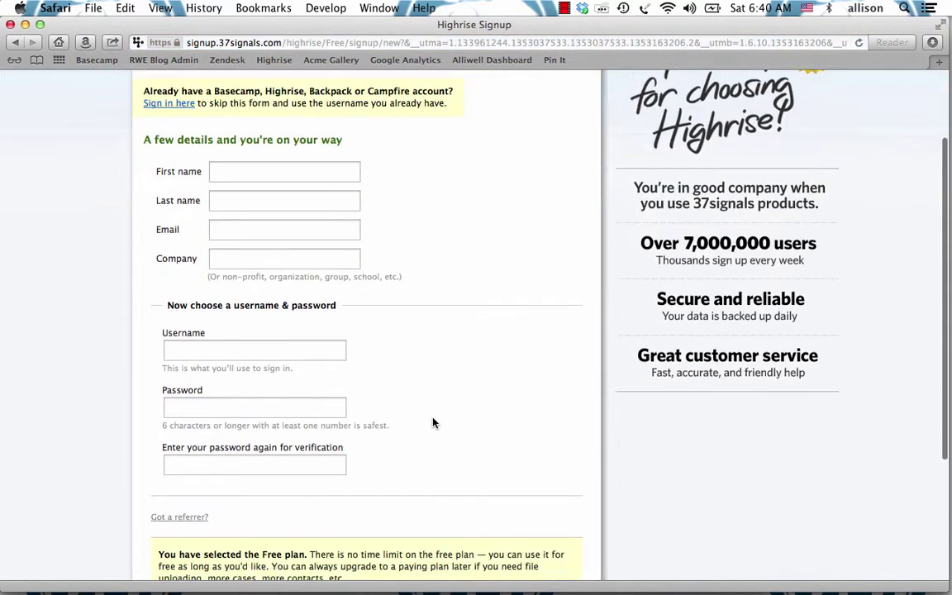
scroll(433, 423, down, 2)
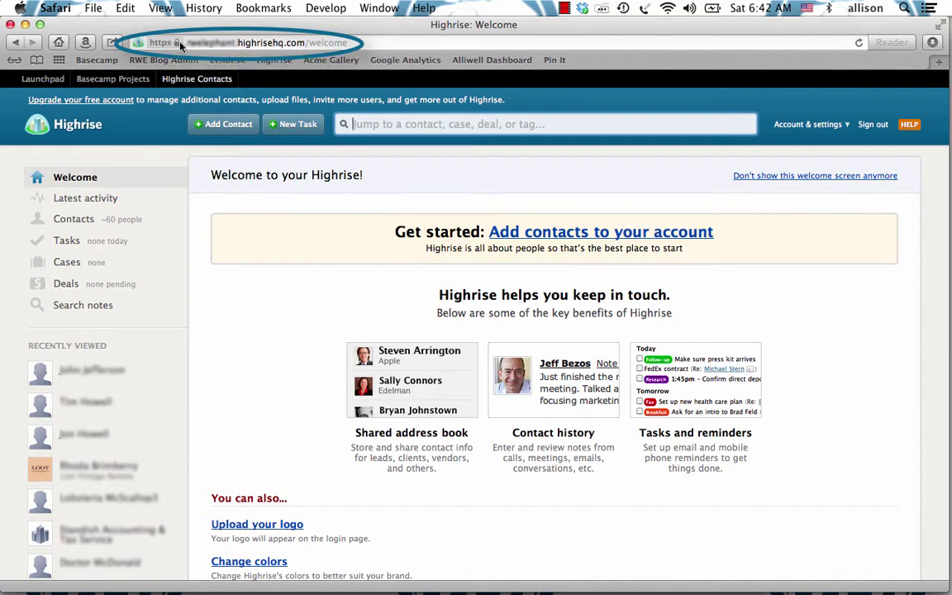
Step: Copy the Highrise account's highrisehq.com address and paste it into the user's Highrise URL field
click(306, 43)
drag(306, 42, 149, 47)
key(super+c)
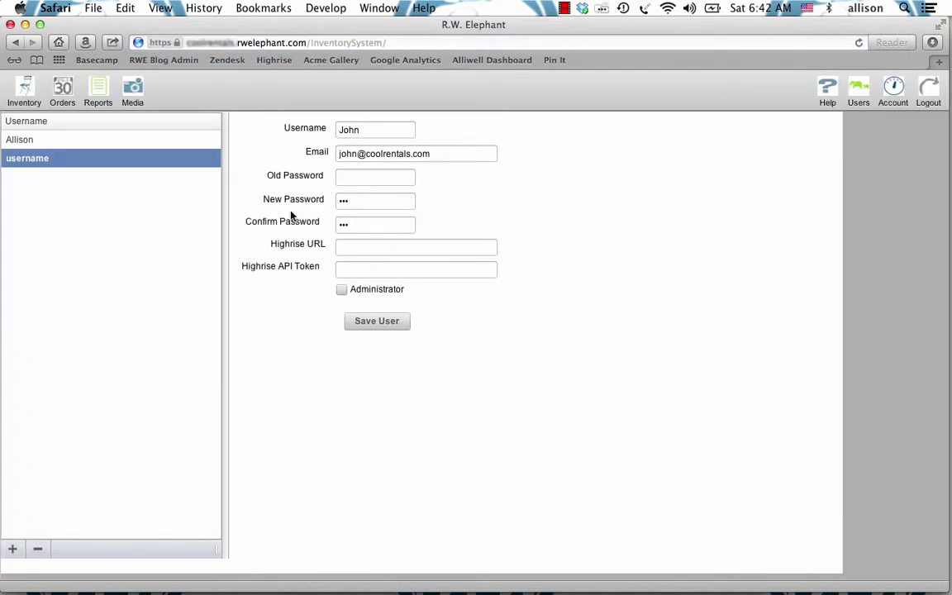
click(346, 249)
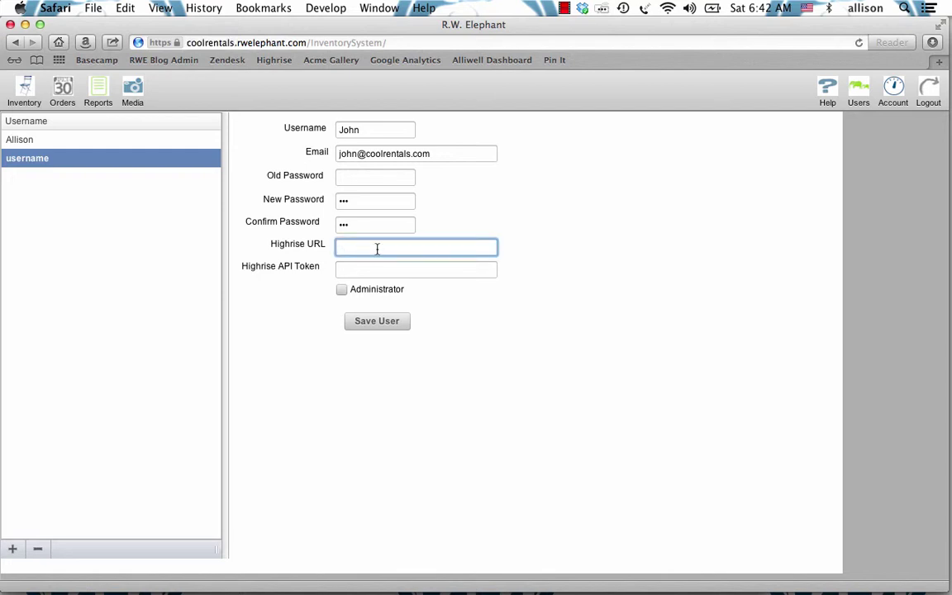
key(super+v)
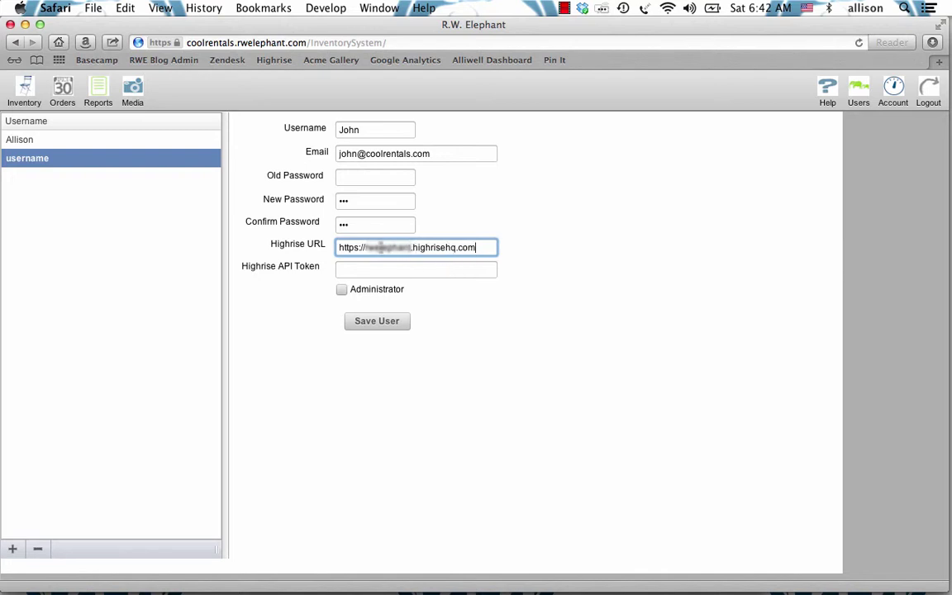
click(265, 238)
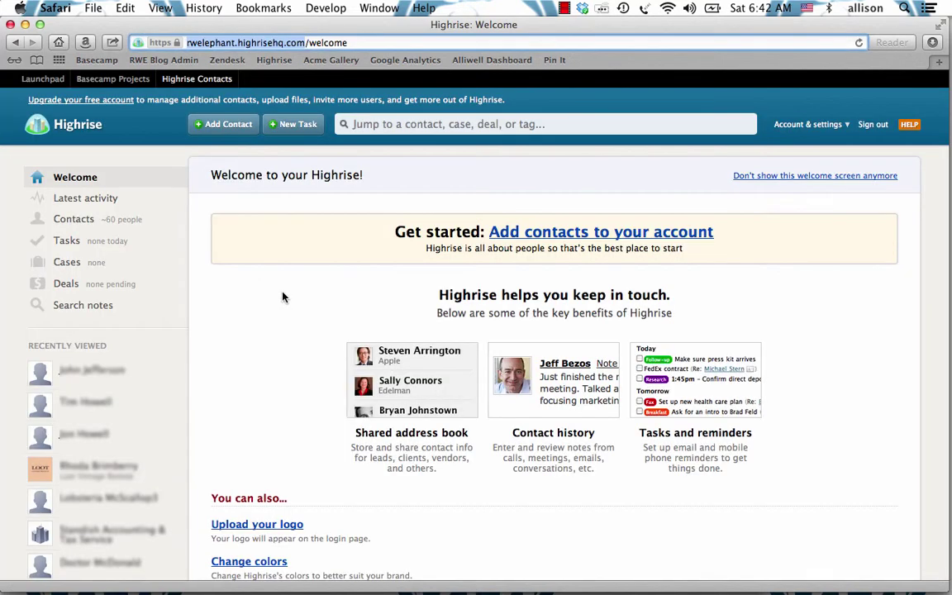
Step: Open My info under Account & settings and select the API authentication token to copy
click(845, 126)
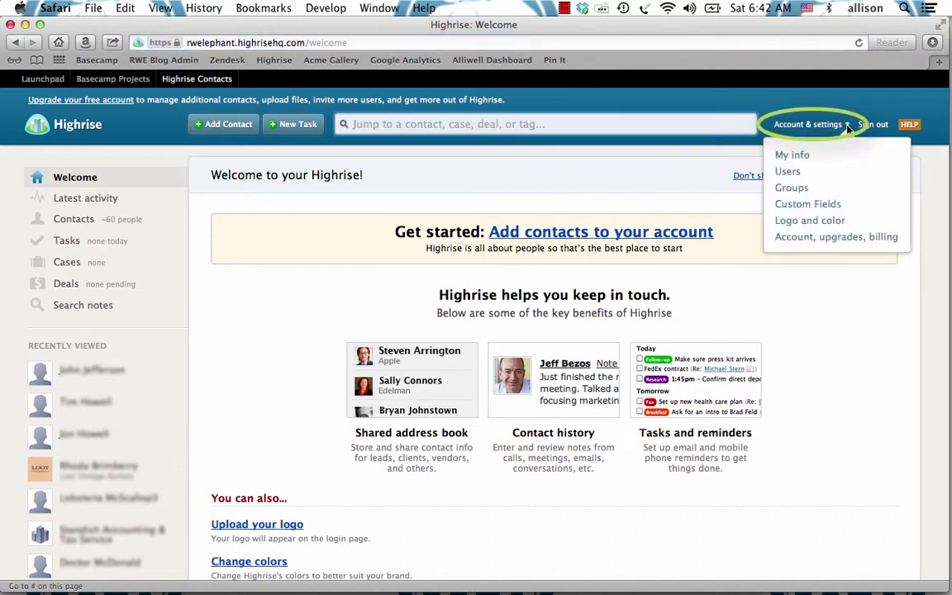
click(781, 157)
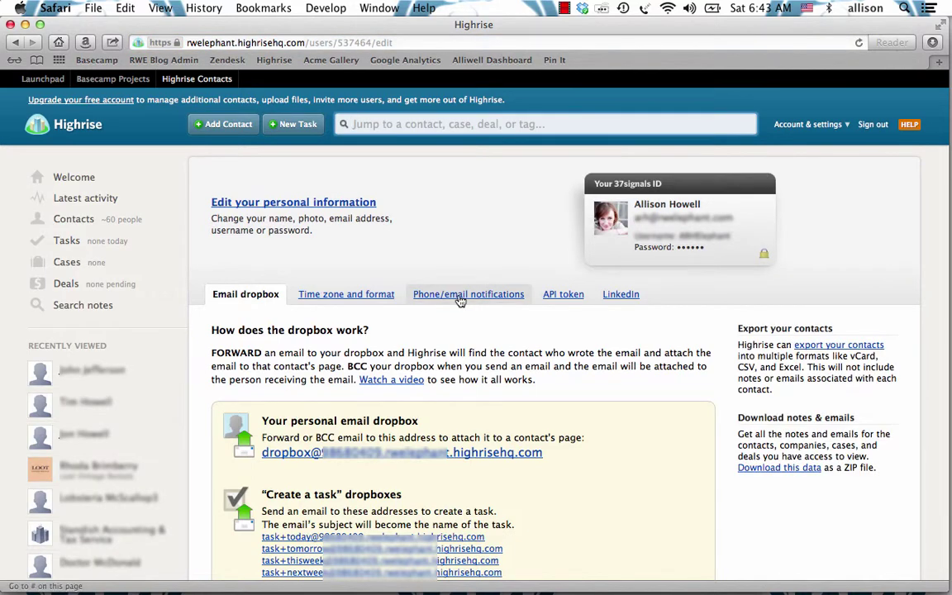
click(572, 304)
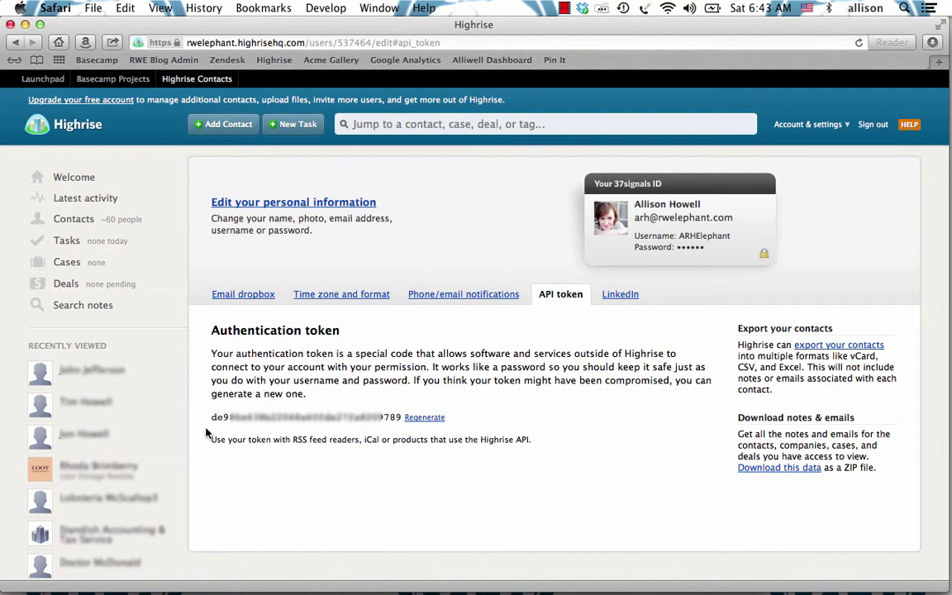
drag(213, 417, 401, 417)
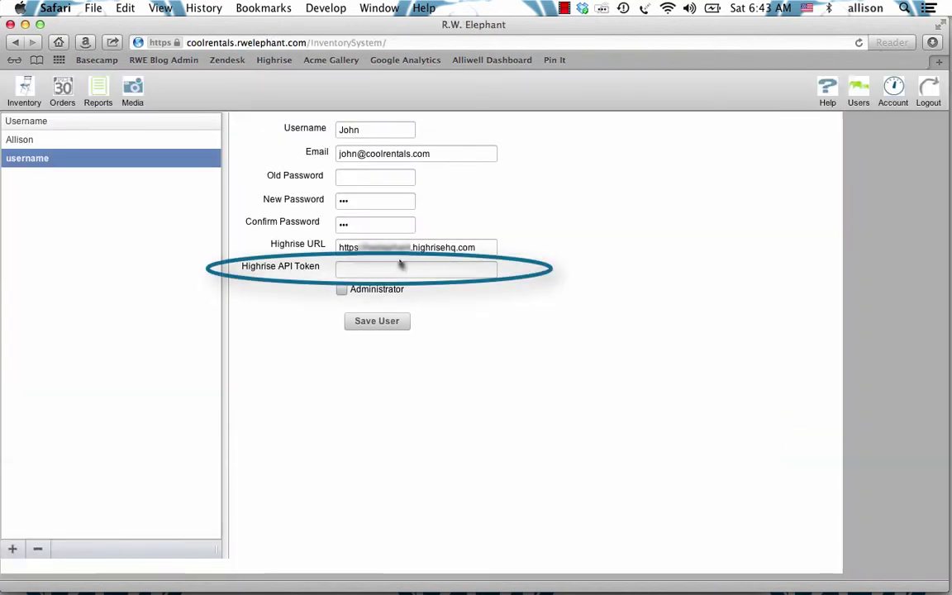
Step: Paste the token into Highrise API Token, enable Administrator, and save the new user
click(400, 268)
key(super+v)
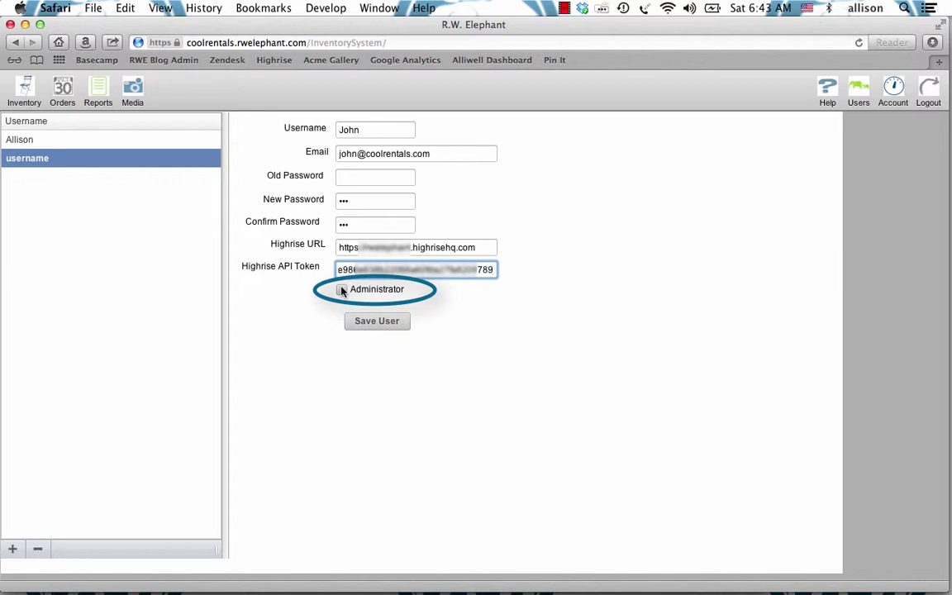
click(342, 290)
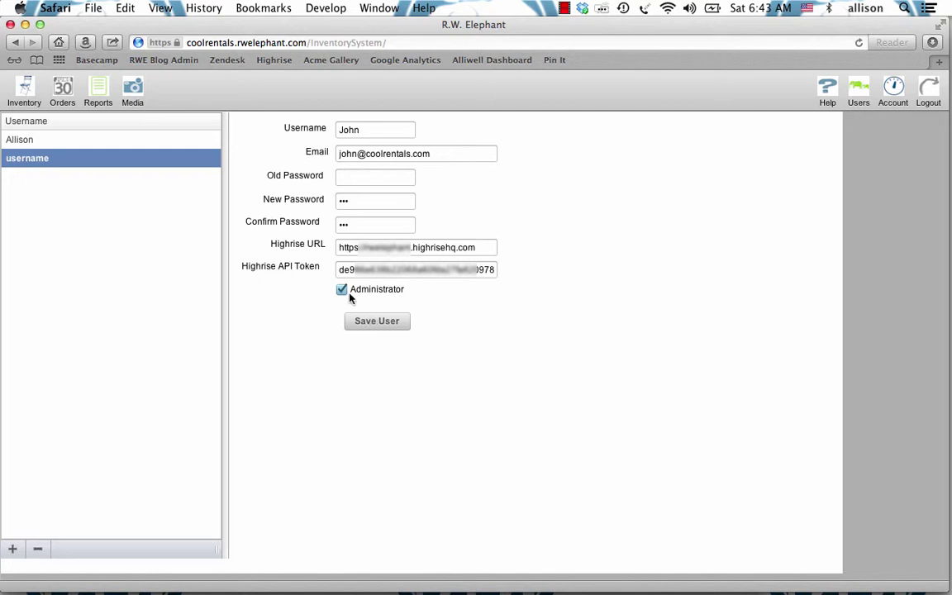
click(378, 320)
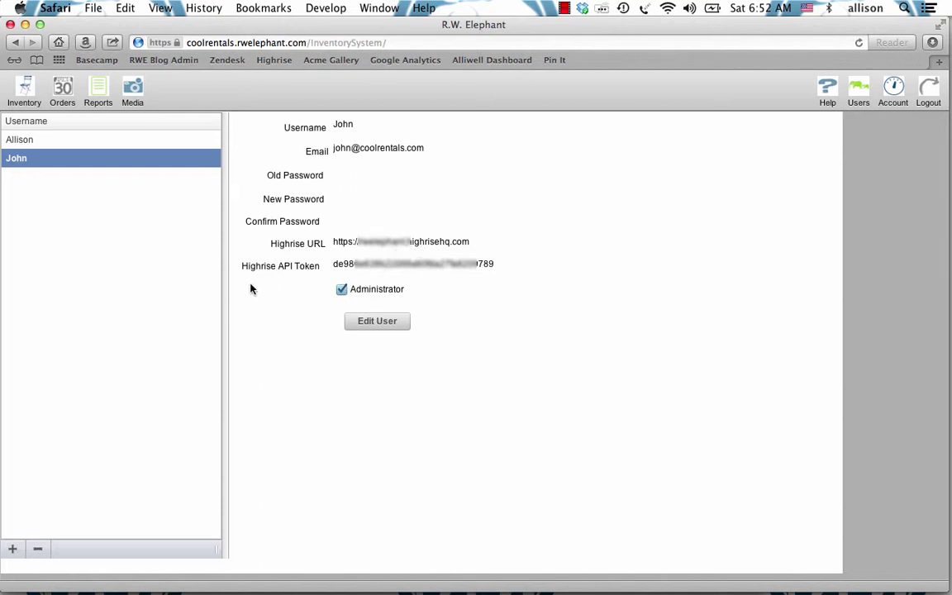
Step: Try deleting the second user and dismiss the error that an administrator cannot be deleted
click(93, 144)
click(95, 160)
click(36, 551)
click(36, 551)
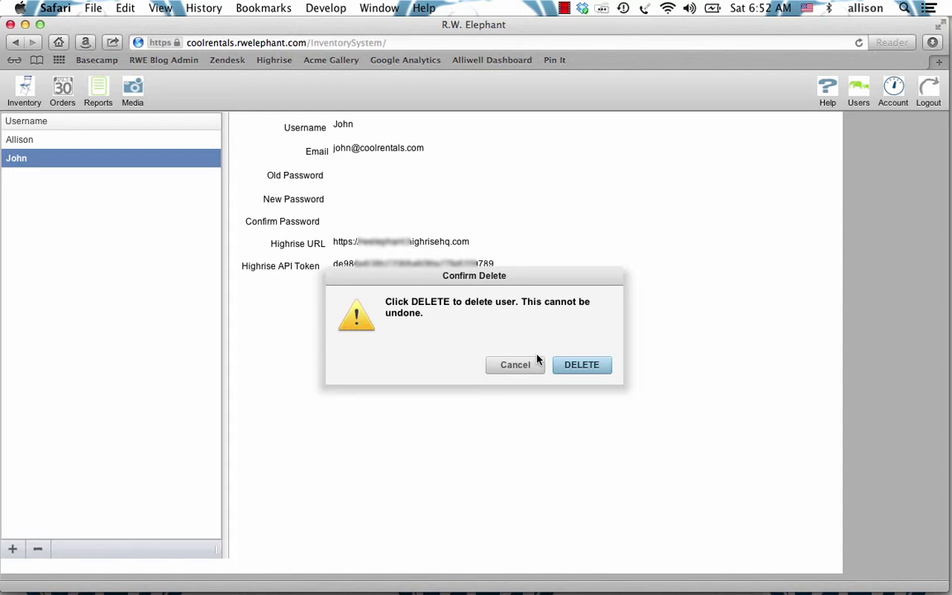
click(585, 369)
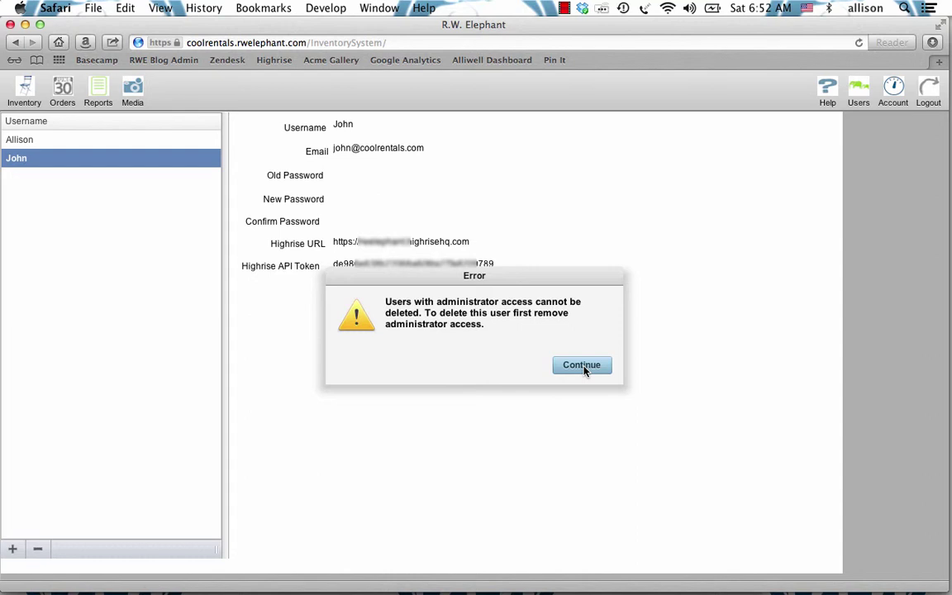
click(581, 366)
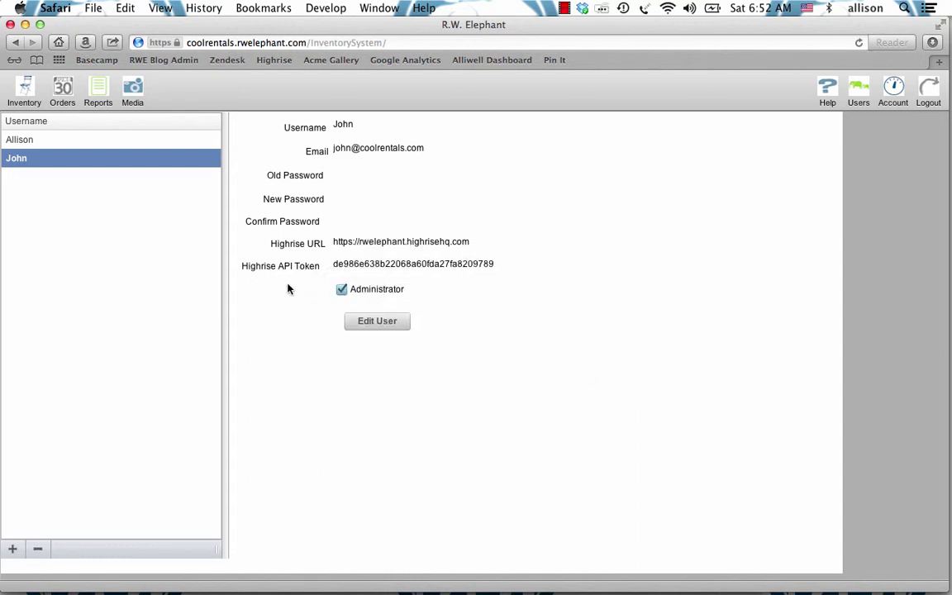
Step: Save the user without Administrator access, then delete them and confirm
click(358, 319)
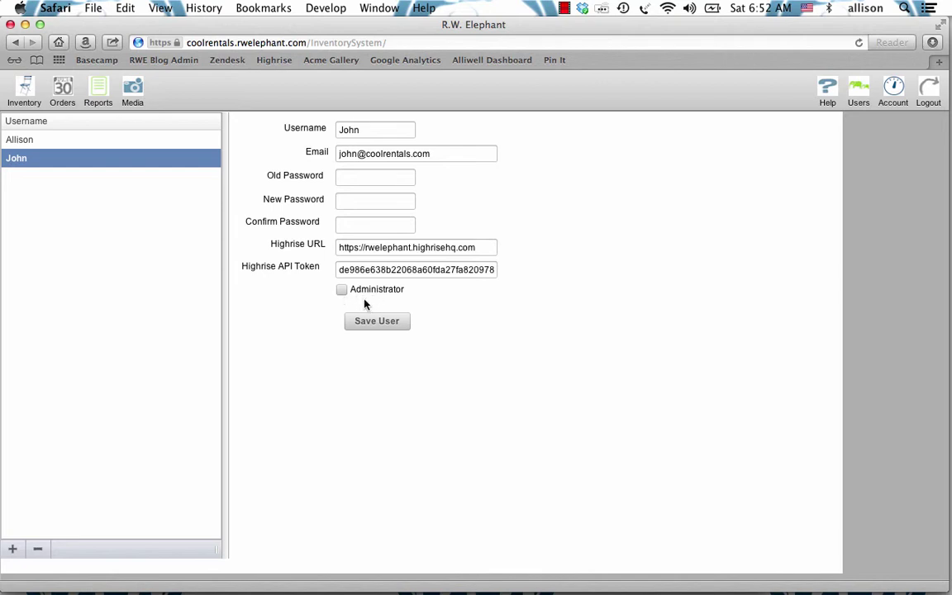
click(381, 321)
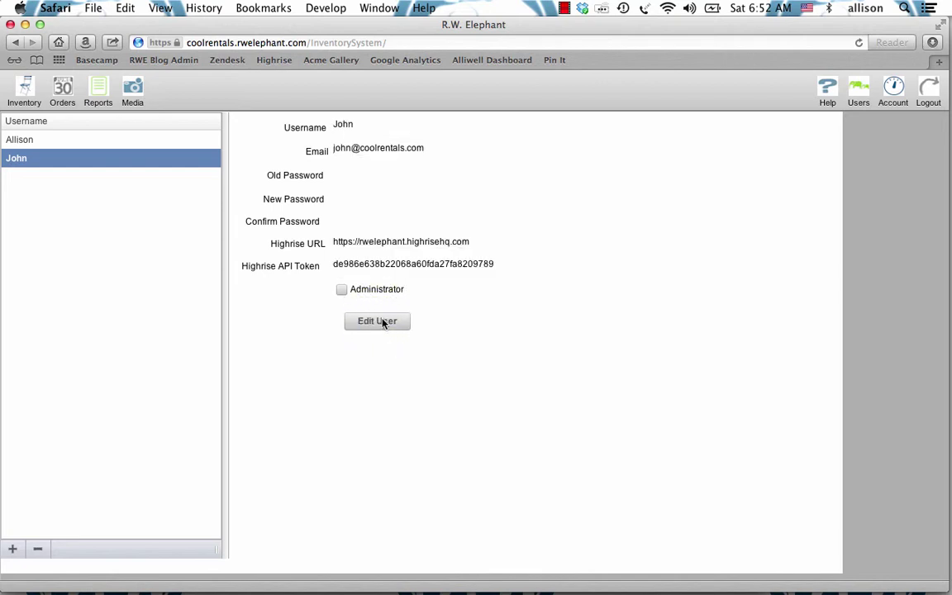
click(39, 548)
click(592, 365)
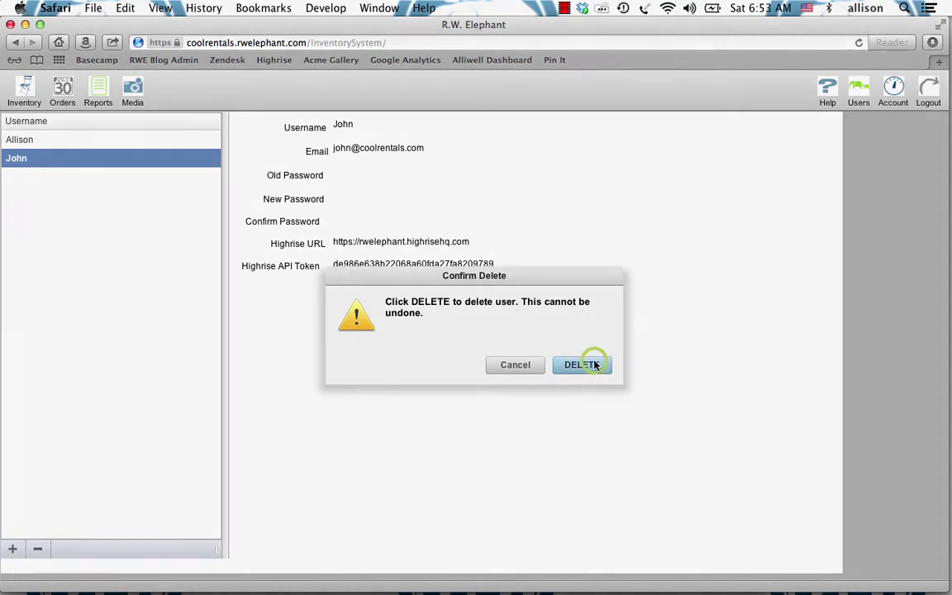